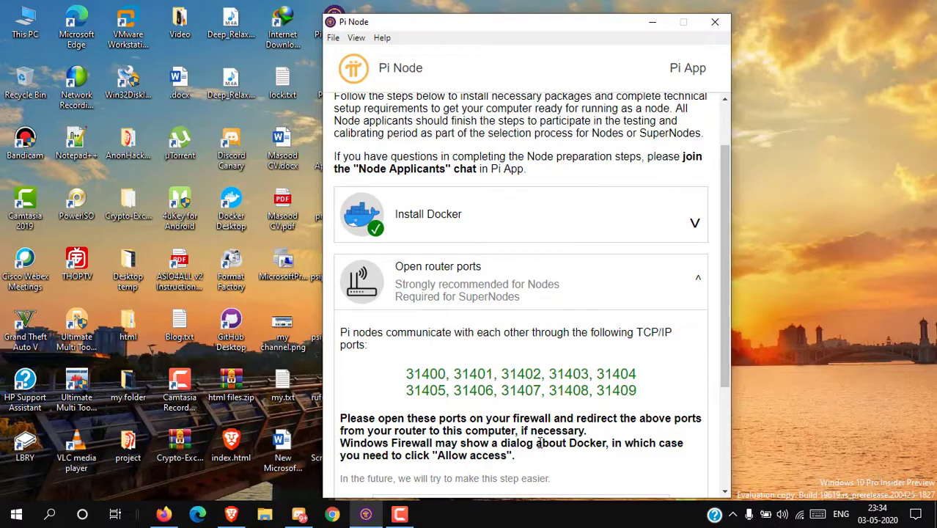
# Step: Open Windows Defender Firewall with Advanced Security through the Windows network settings and minimize the Windows Security window
pyautogui.click(761, 390)
pyautogui.click(16, 515)
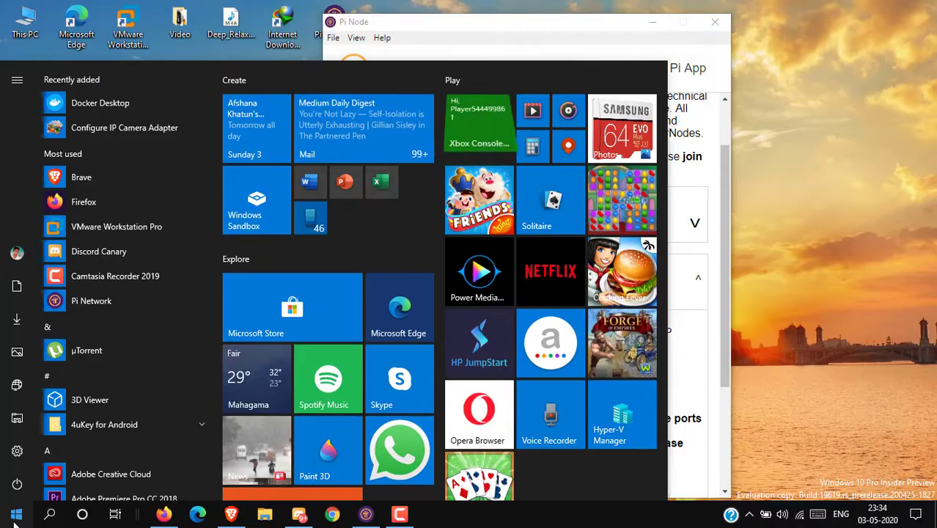
pyautogui.moveTo(24, 455)
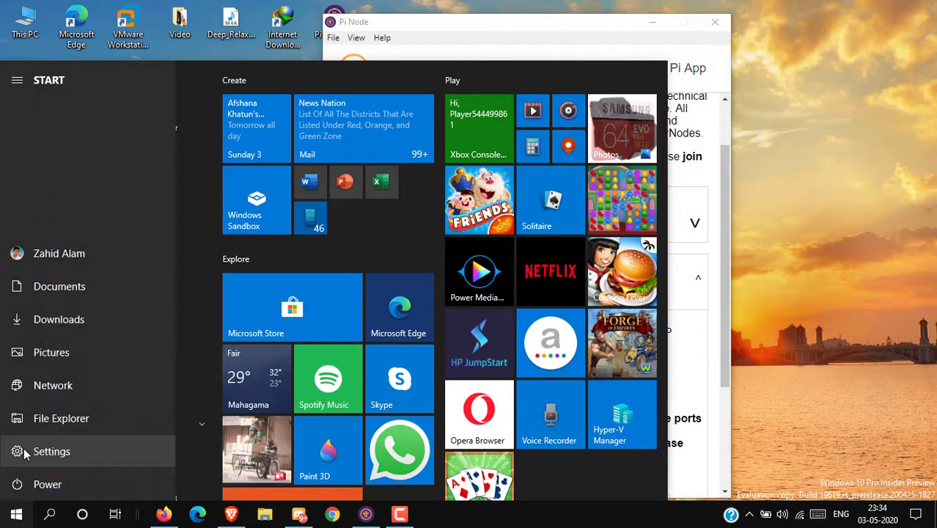
pyautogui.click(137, 453)
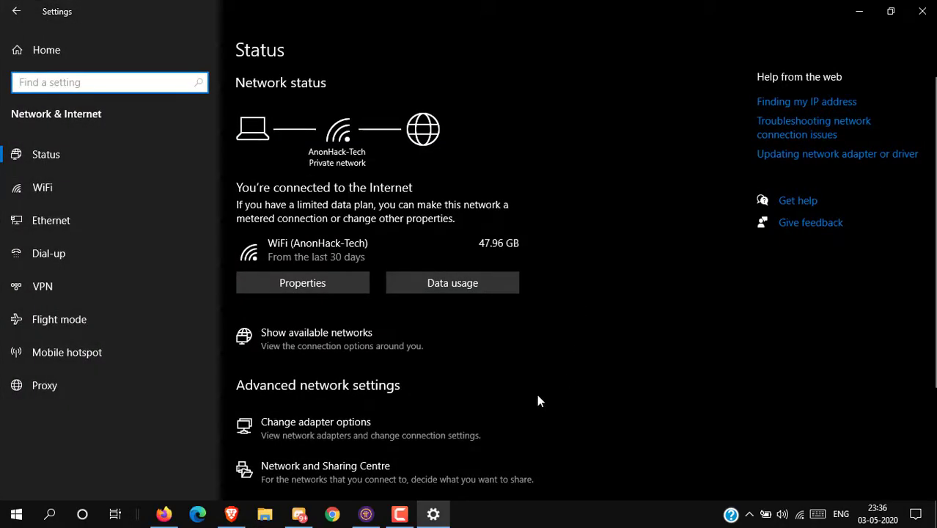
pyautogui.scroll(-3, 536, 402)
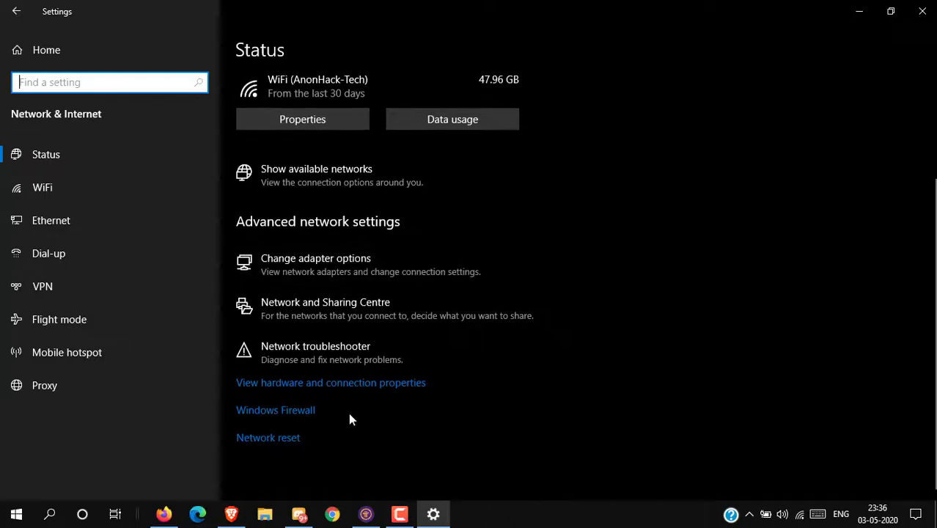
pyautogui.click(298, 416)
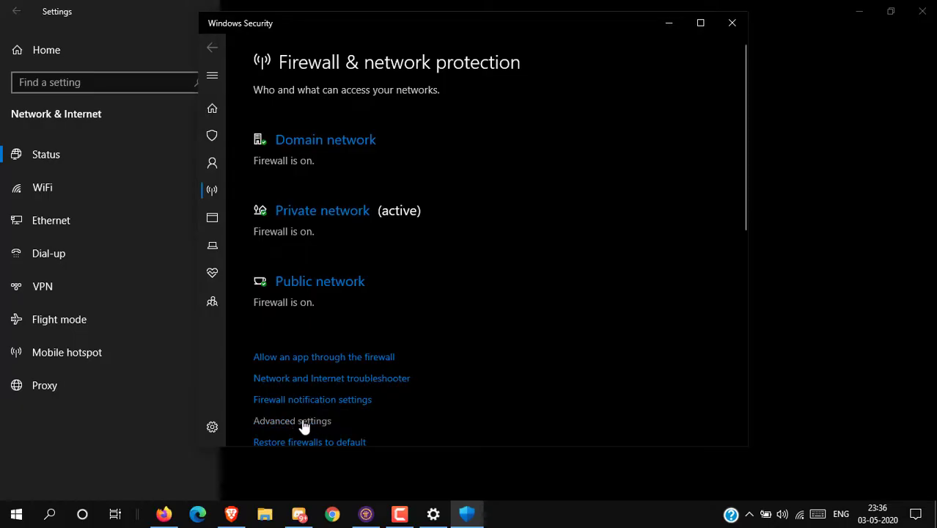
pyautogui.click(304, 423)
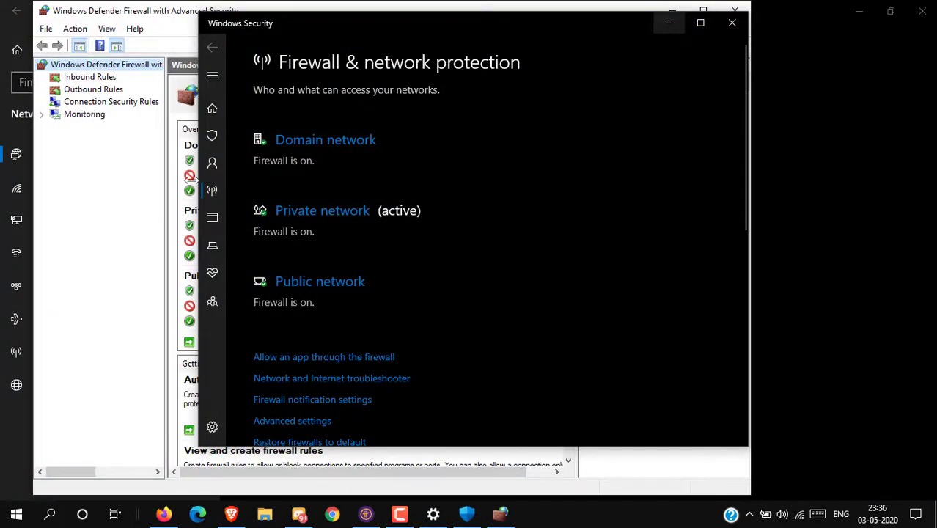
pyautogui.click(669, 23)
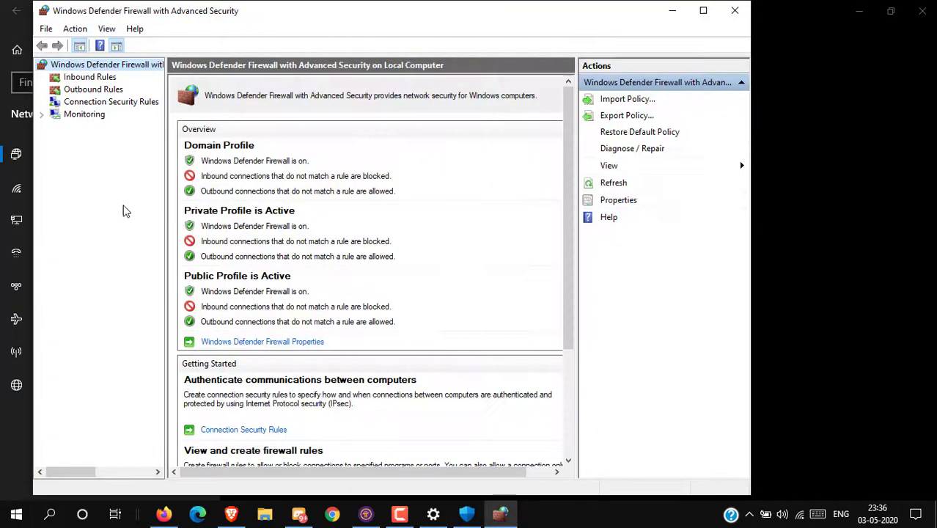
# Step: Start a new inbound firewall rule of type Port
pyautogui.click(79, 82)
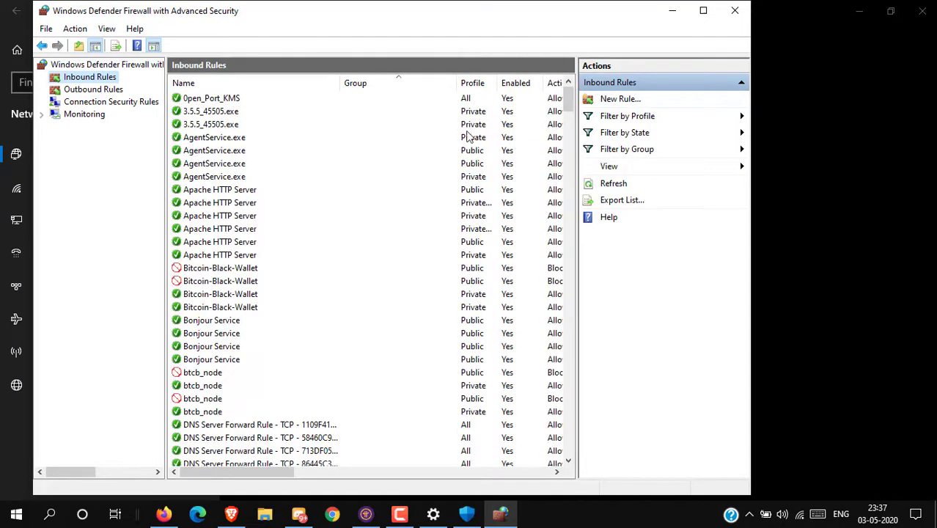
pyautogui.click(620, 100)
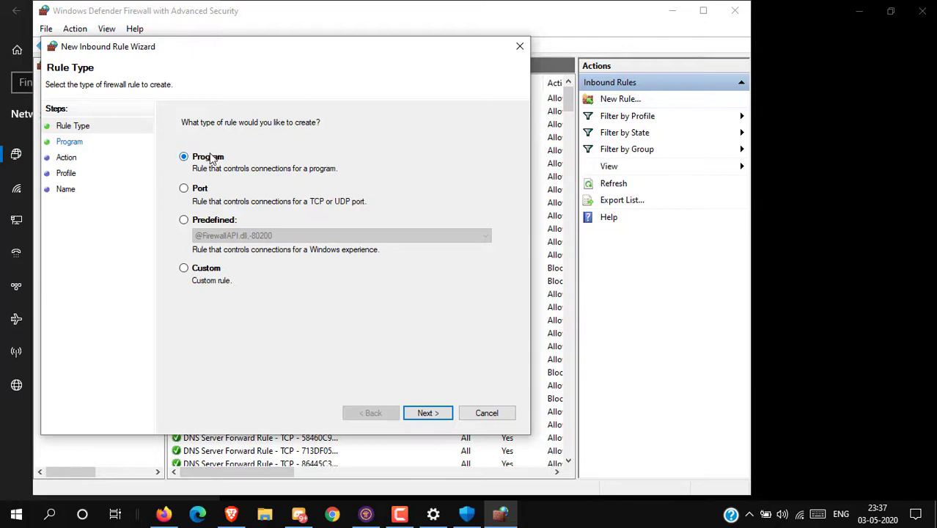
pyautogui.click(185, 190)
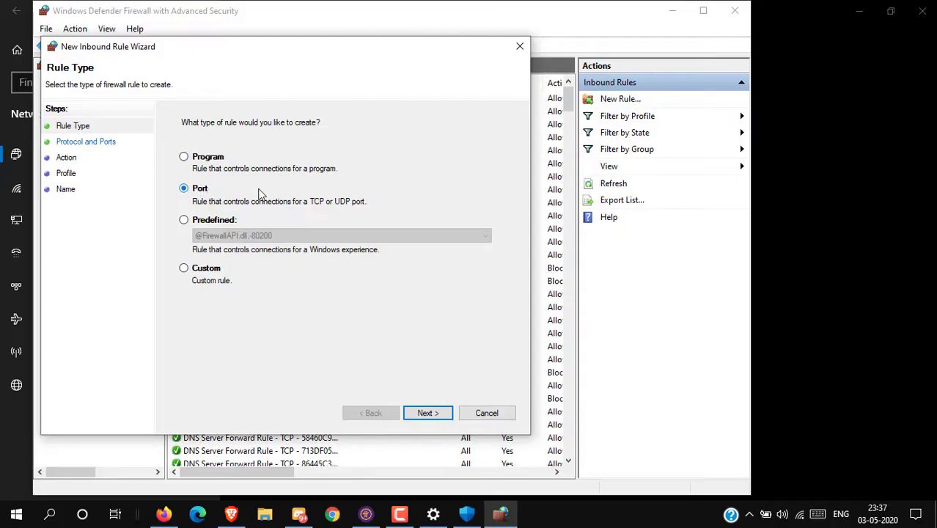
pyautogui.click(427, 412)
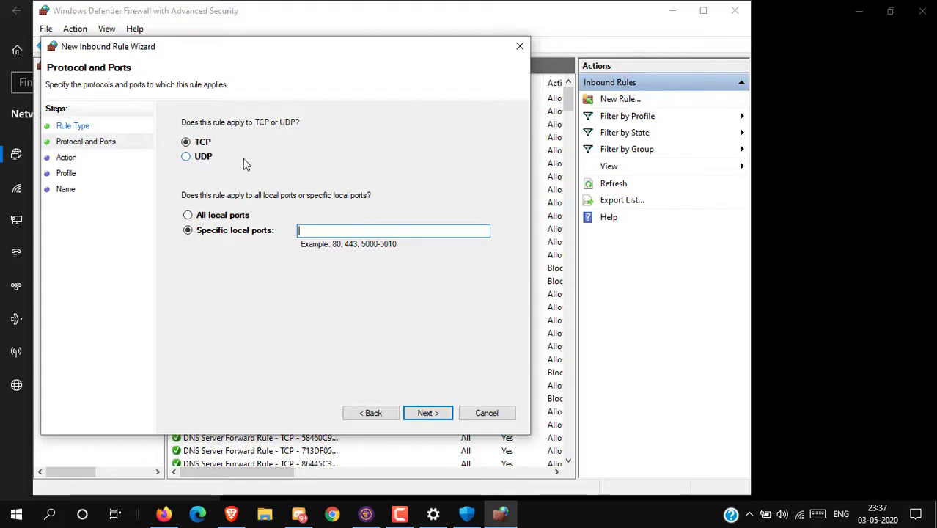
# Step: Copy the port list from Pi Node and enter 31400, 31401, 31402, 31403, 31404 as the rule's specific local TCP ports
pyautogui.click(366, 513)
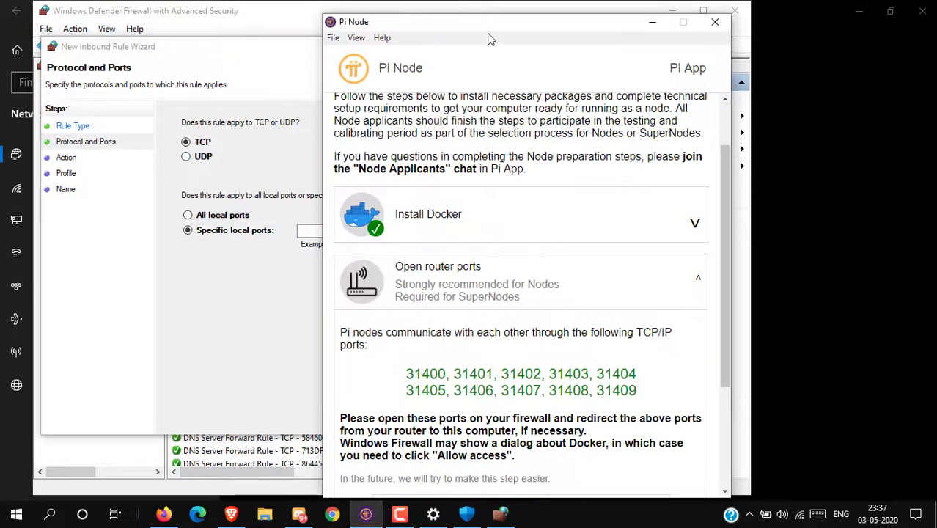
pyautogui.moveTo(513, 36); pyautogui.dragTo(577, 34)
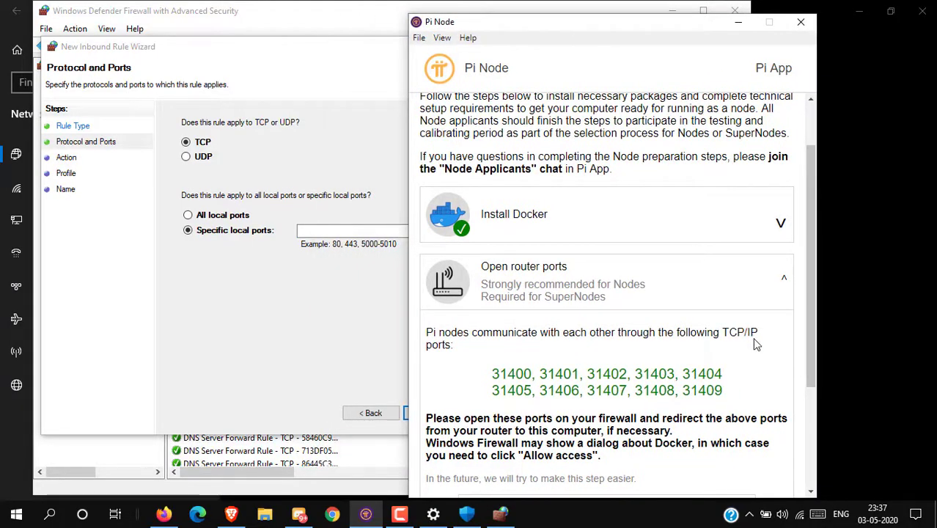
pyautogui.click(102, 321)
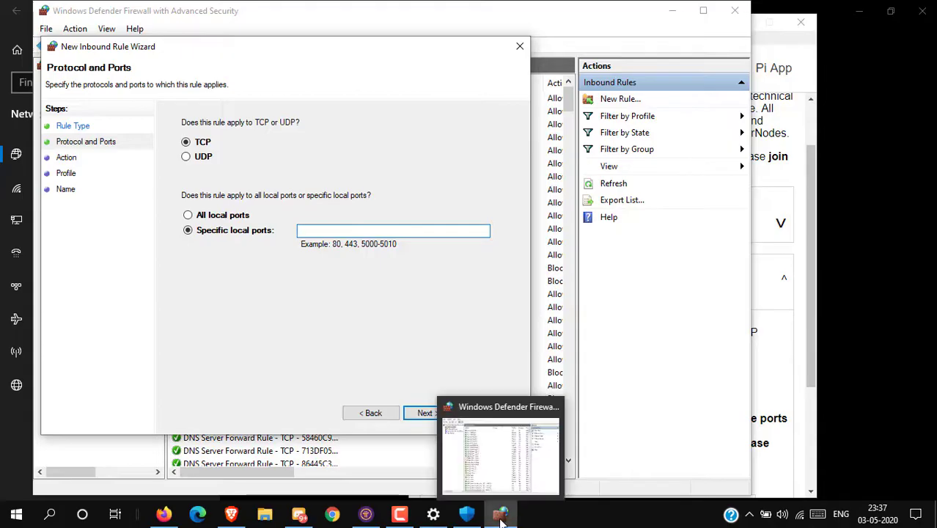
pyautogui.click(365, 516)
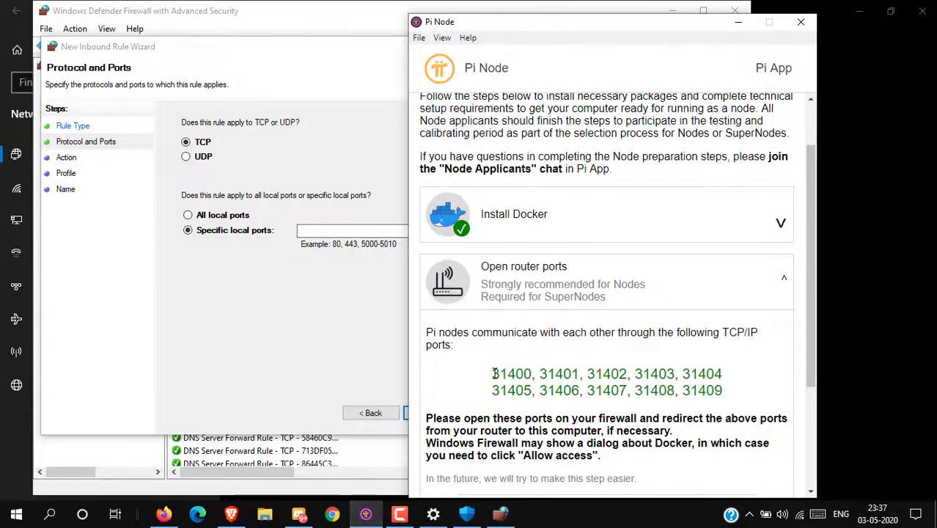
pyautogui.moveTo(491, 374); pyautogui.dragTo(691, 382)
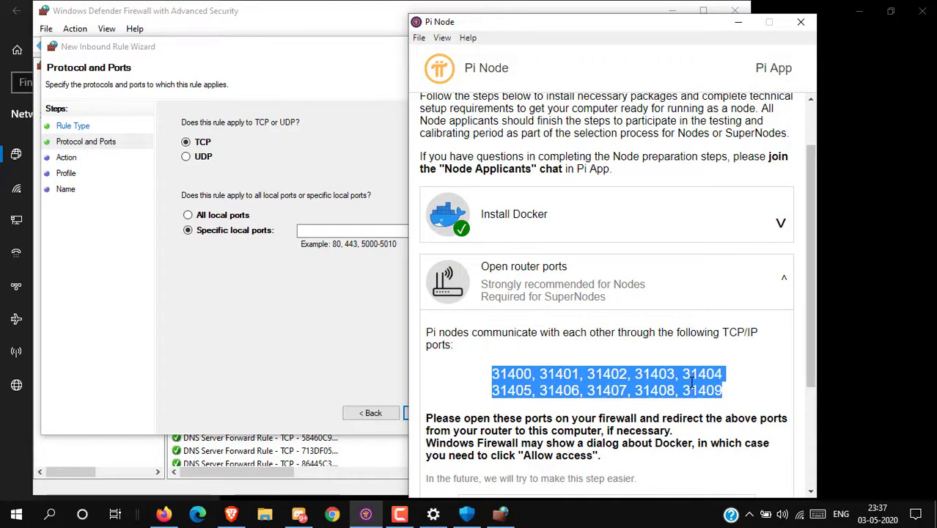
pyautogui.hotkey('ctrl', 'c')
pyautogui.click(337, 230)
pyautogui.hotkey('ctrl', 'v')
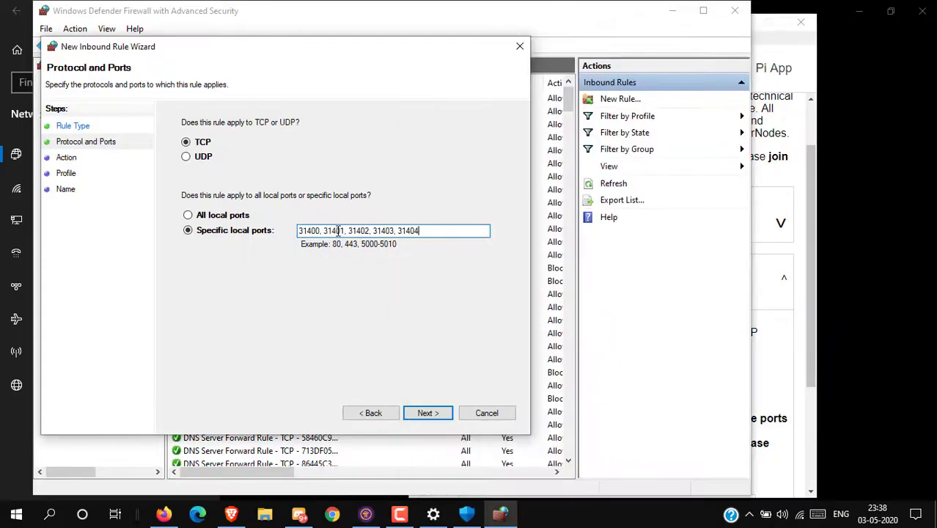
pyautogui.click(428, 413)
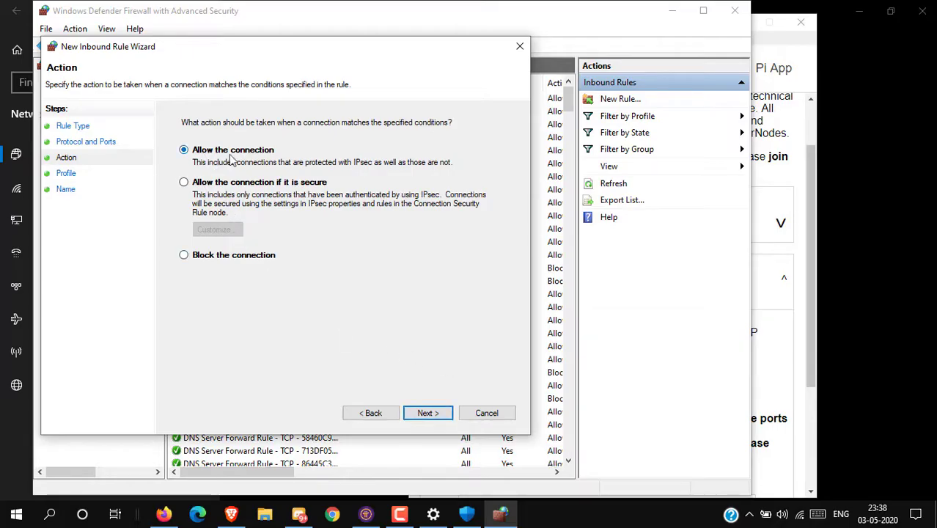
# Step: Allow the connection for the Domain, Private and Public profiles, name the rule Pi and finish creating it
pyautogui.click(439, 415)
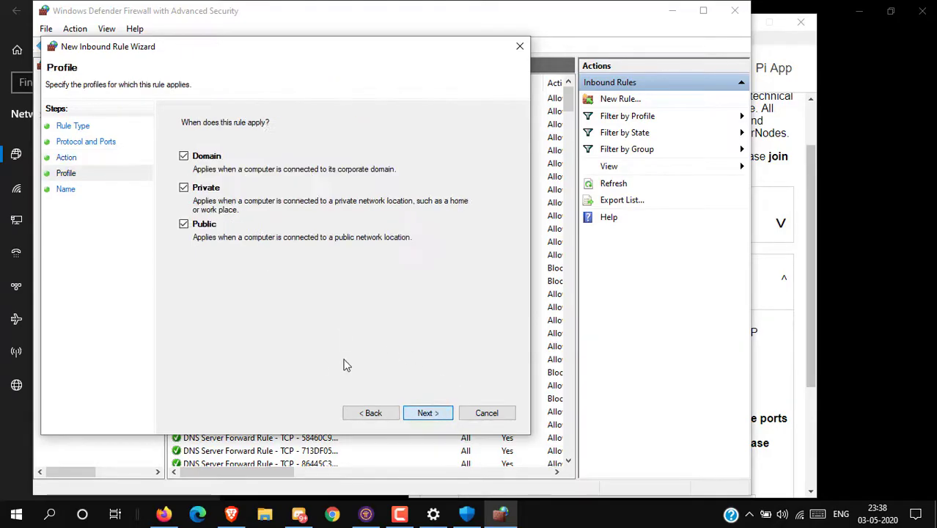
pyautogui.click(429, 415)
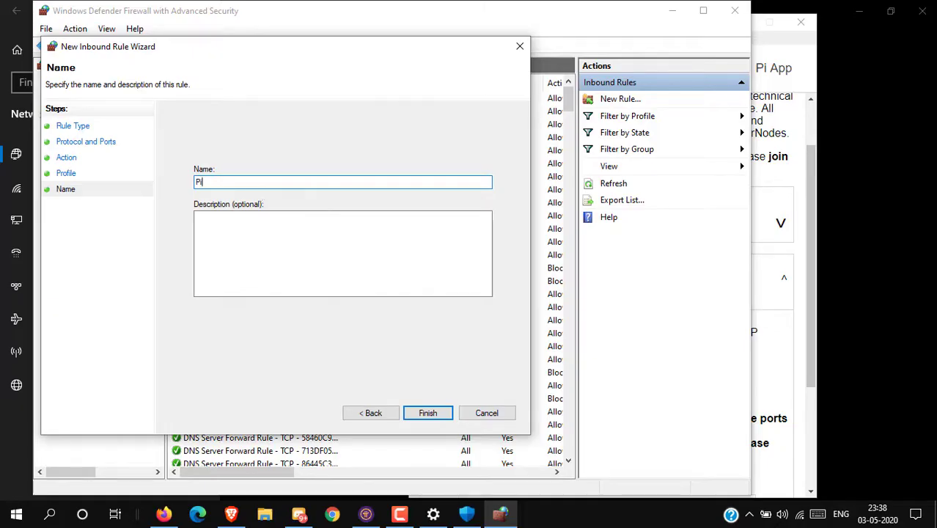
pyautogui.click(430, 421)
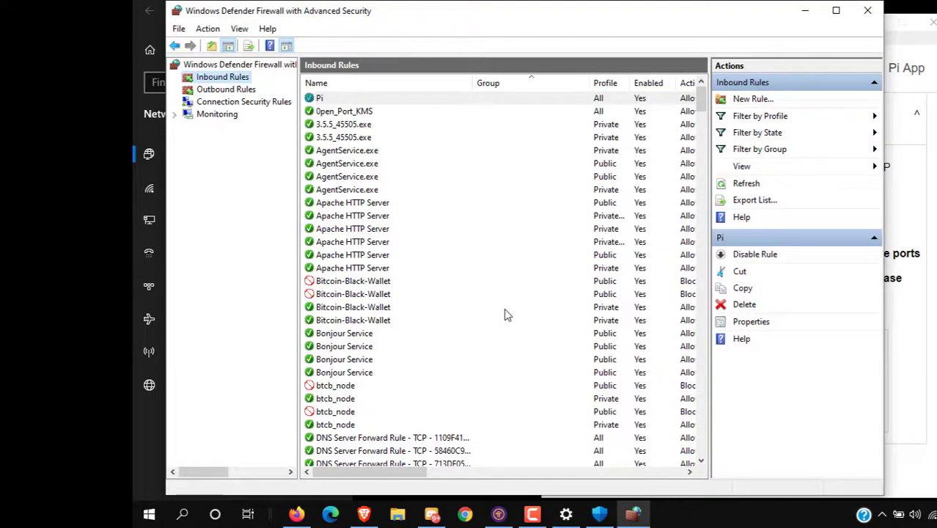
pyautogui.scroll(-3, 505, 315)
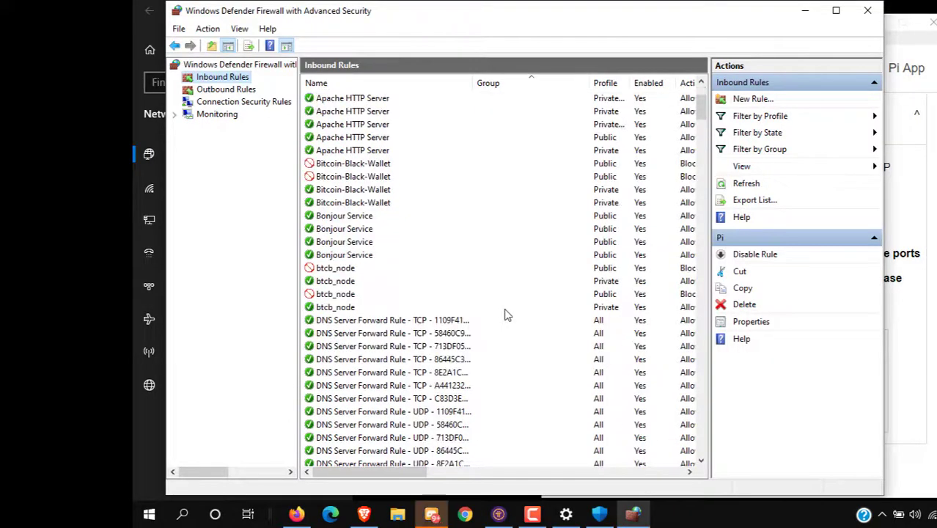
pyautogui.scroll(3, 505, 316)
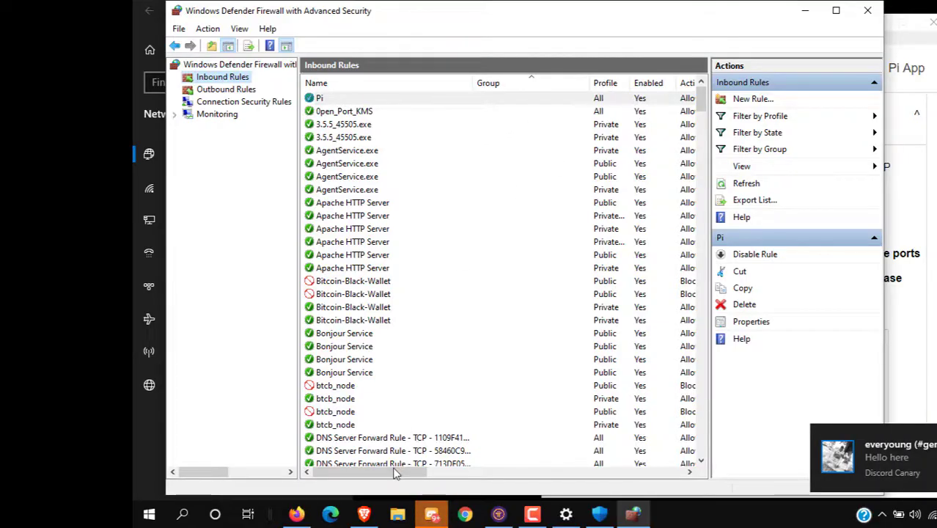
pyautogui.moveTo(393, 473); pyautogui.dragTo(672, 486)
pyautogui.moveTo(546, 484); pyautogui.dragTo(360, 481)
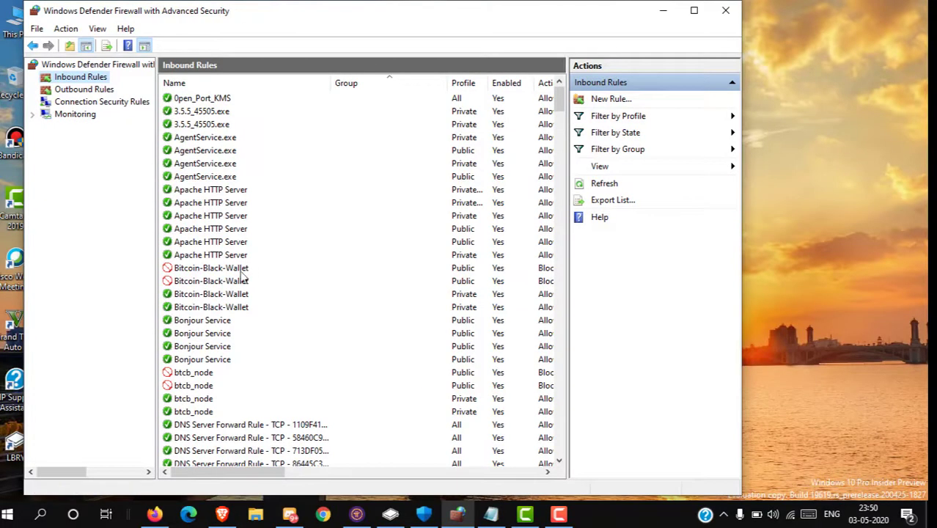
# Step: Find the Pi rule in the inbound rules list and disable it
pyautogui.scroll(-2, 243, 277)
pyautogui.scroll(-3, 243, 277)
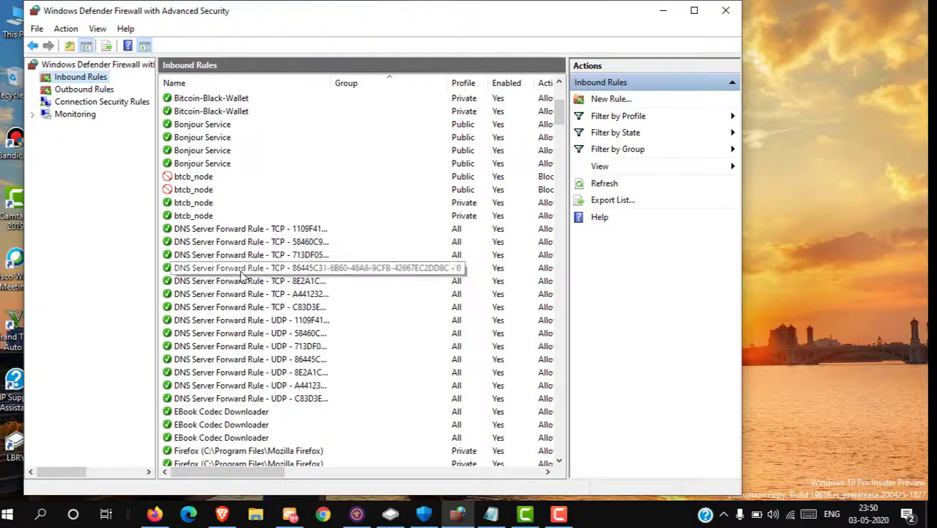
pyautogui.scroll(-5, 243, 277)
pyautogui.scroll(10, 244, 277)
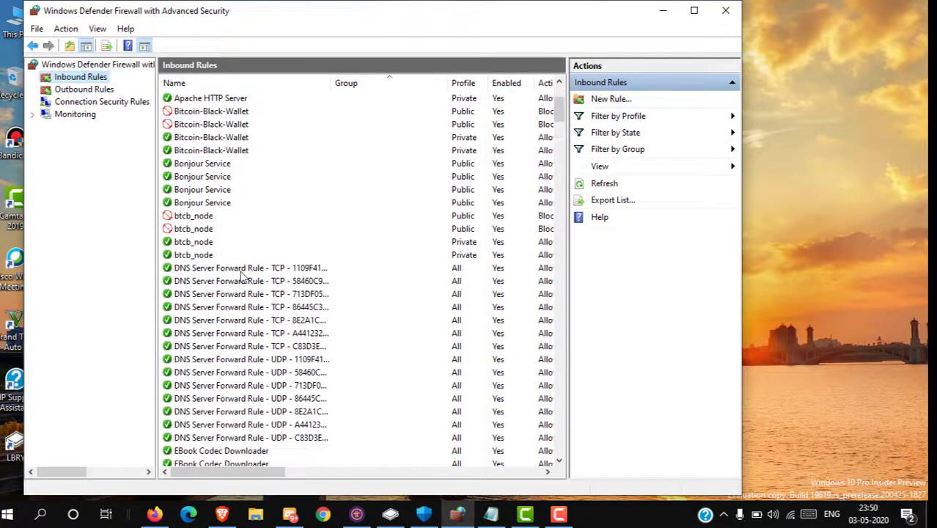
pyautogui.scroll(-15, 244, 277)
pyautogui.click(174, 321)
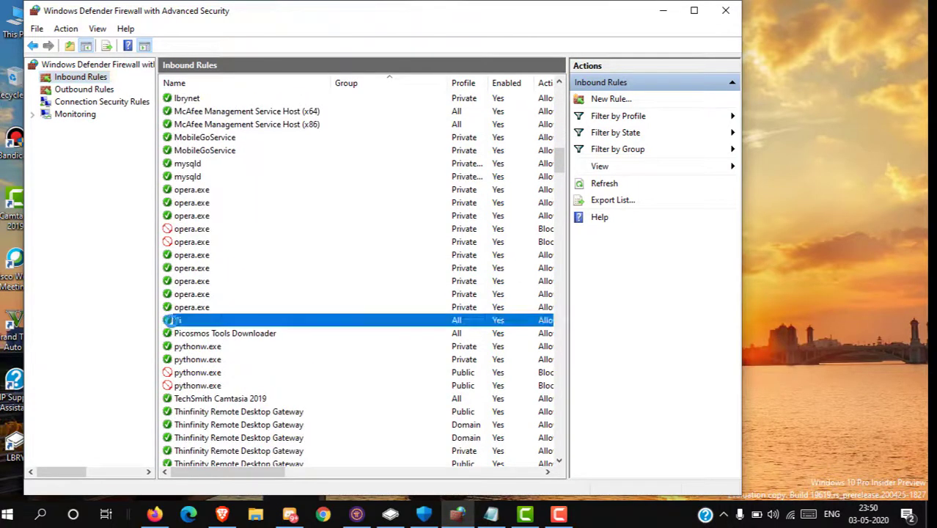
pyautogui.rightClick(212, 326)
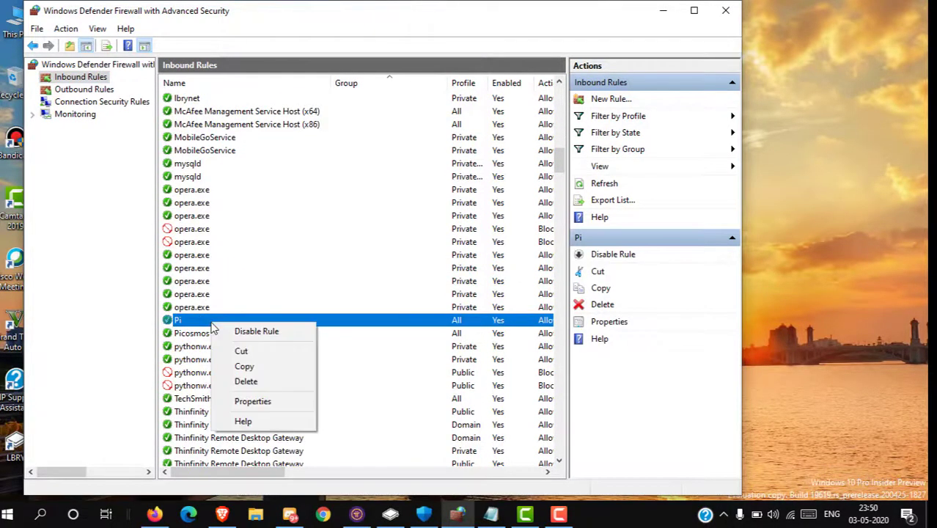
pyautogui.click(258, 331)
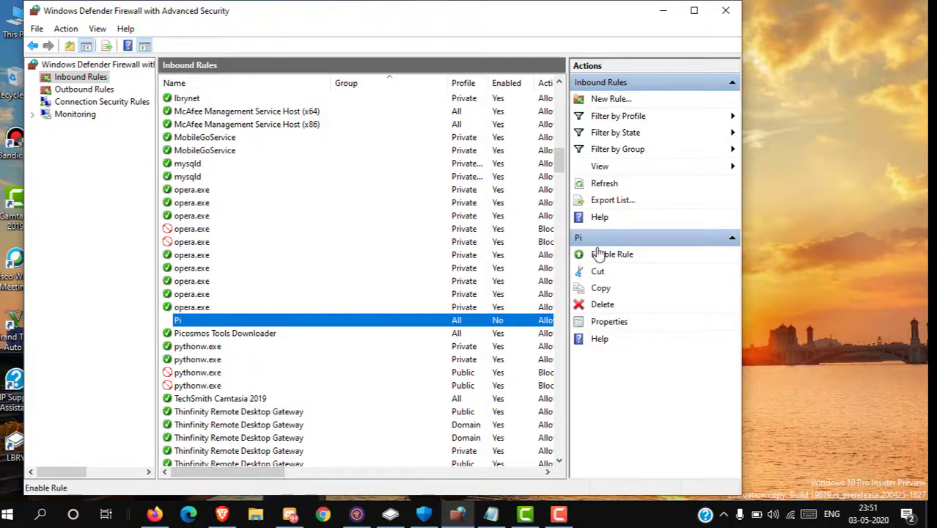
# Step: Dismiss the Pi rule's options and close Windows Defender Firewall with Advanced Security
pyautogui.rightClick(244, 319)
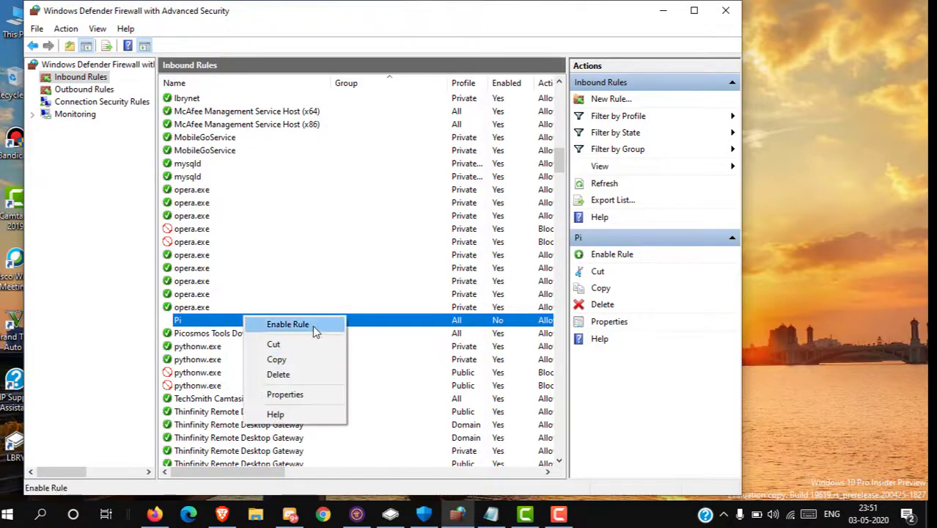
pyautogui.click(383, 325)
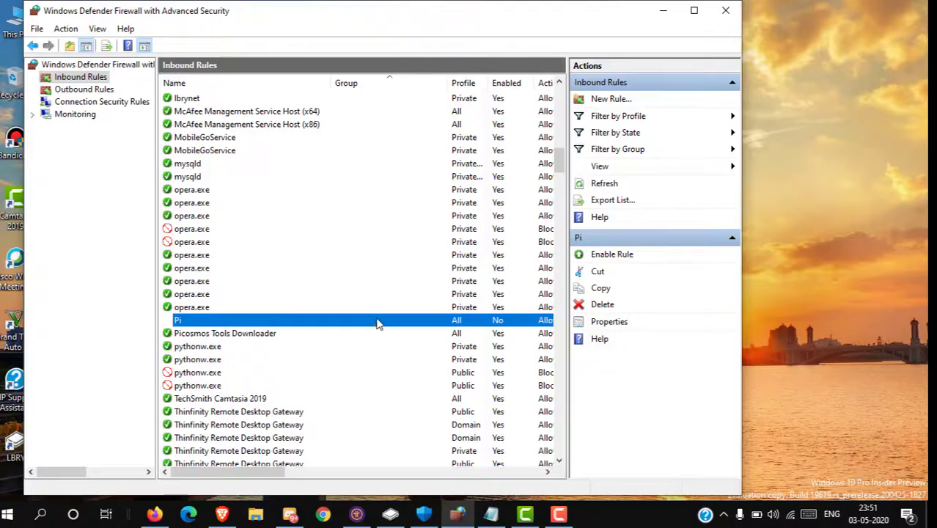
pyautogui.click(727, 11)
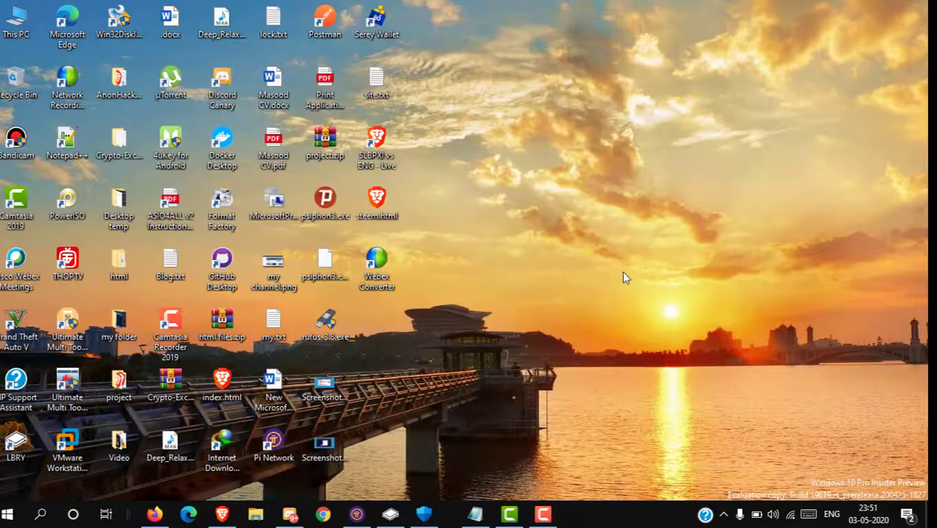